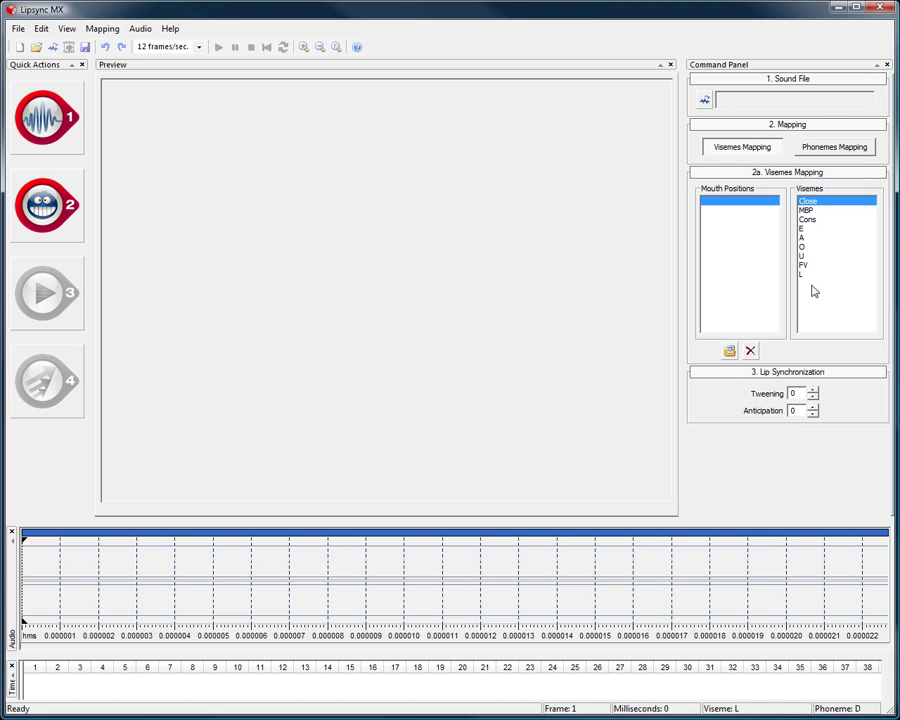
- Switch back to Visemes Mapping to show the empty Mouth Positions list beside the visemes
{"action": "left_click", "coordinate": [800, 151]}
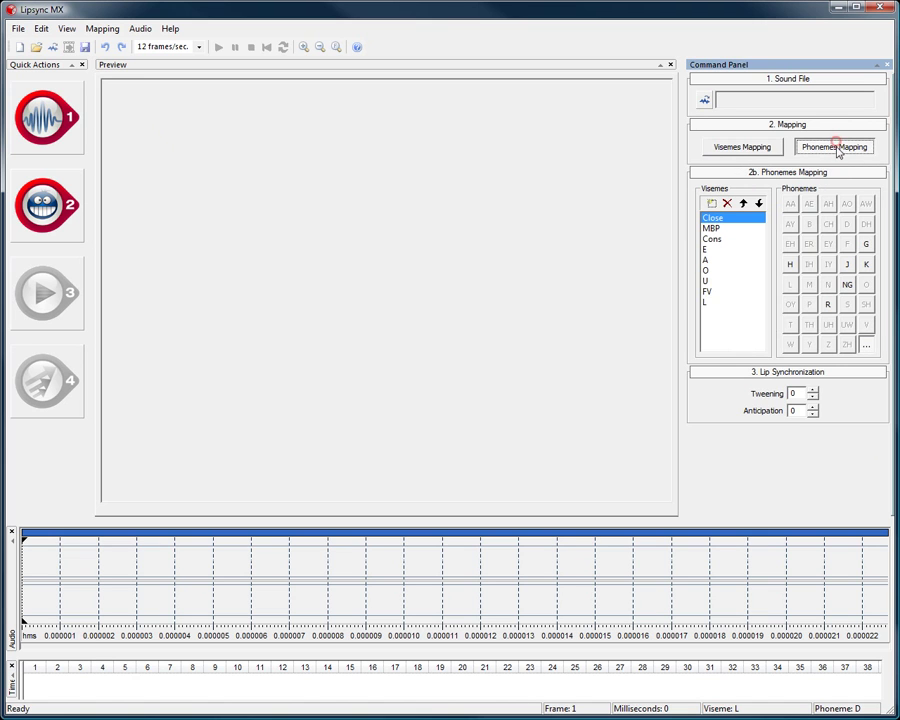
{"action": "left_click", "coordinate": [733, 147]}
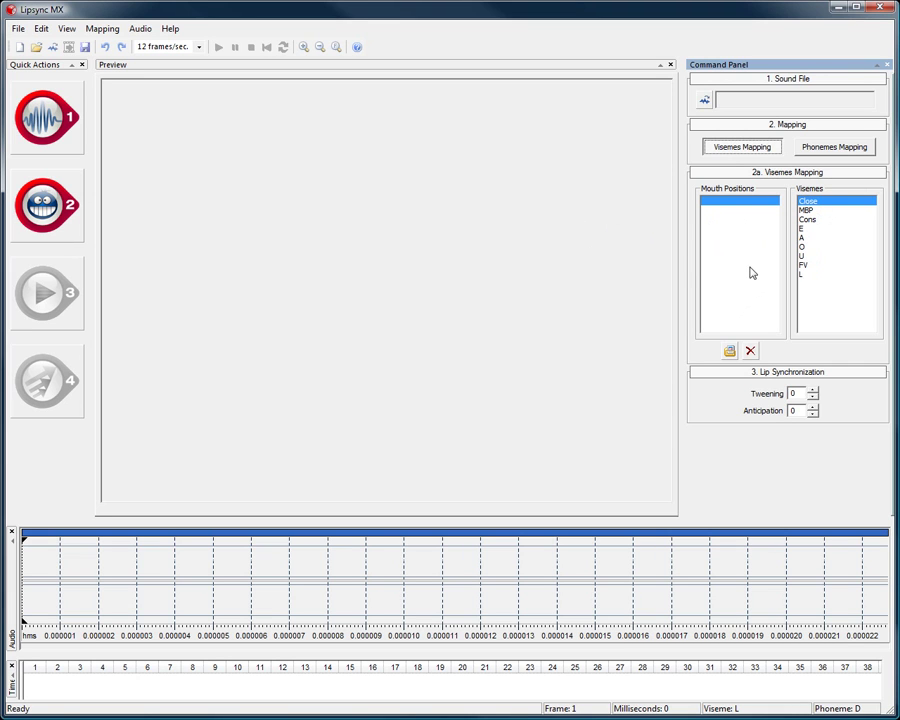
- Import close.jpg, MBP.jpg, consonants.jpg and E.jpg for the Close, MBP, Cons and E visemes
{"action": "double_click", "coordinate": [752, 202]}
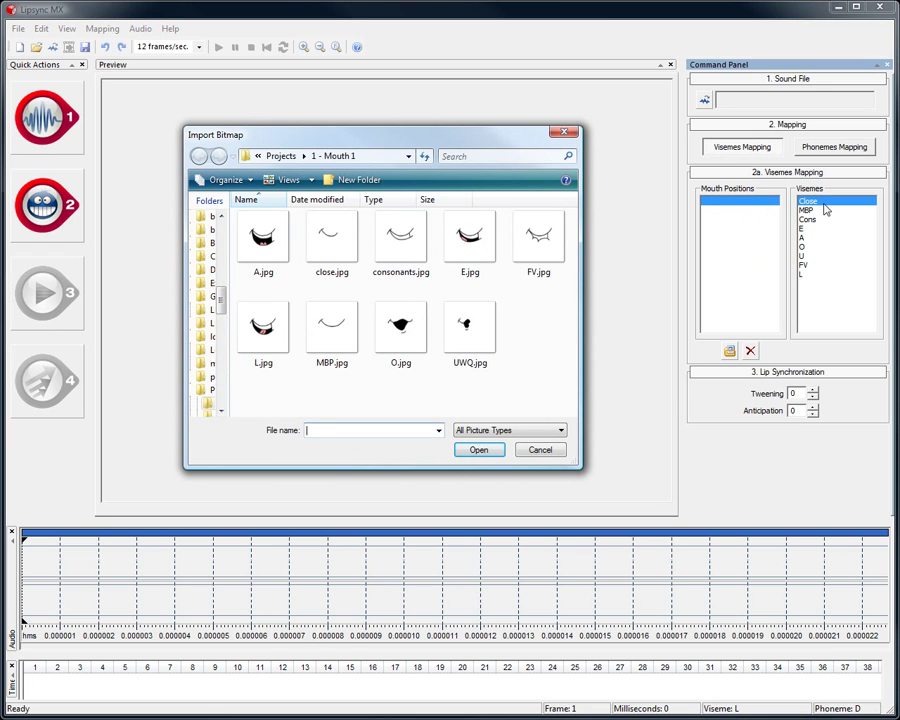
{"action": "left_click", "coordinate": [350, 240]}
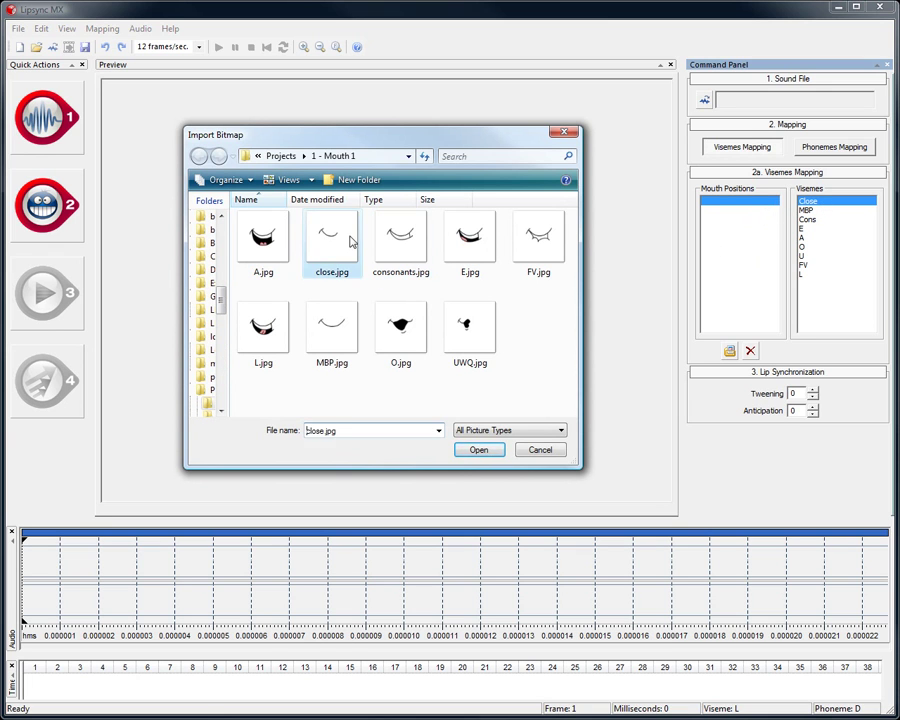
{"action": "double_click", "coordinate": [350, 240]}
{"action": "double_click", "coordinate": [675, 209]}
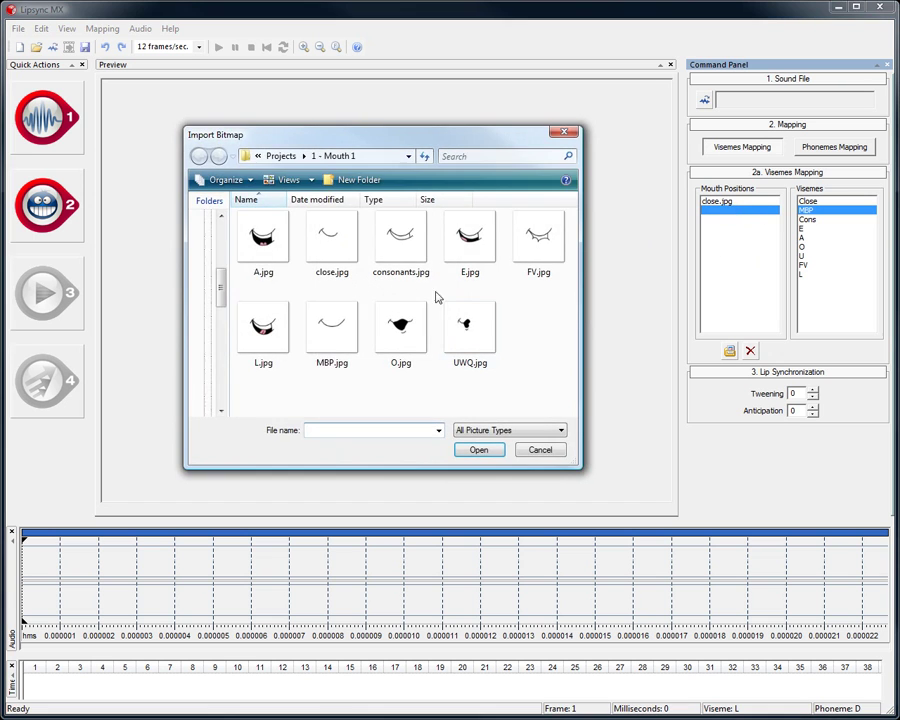
{"action": "double_click", "coordinate": [333, 335]}
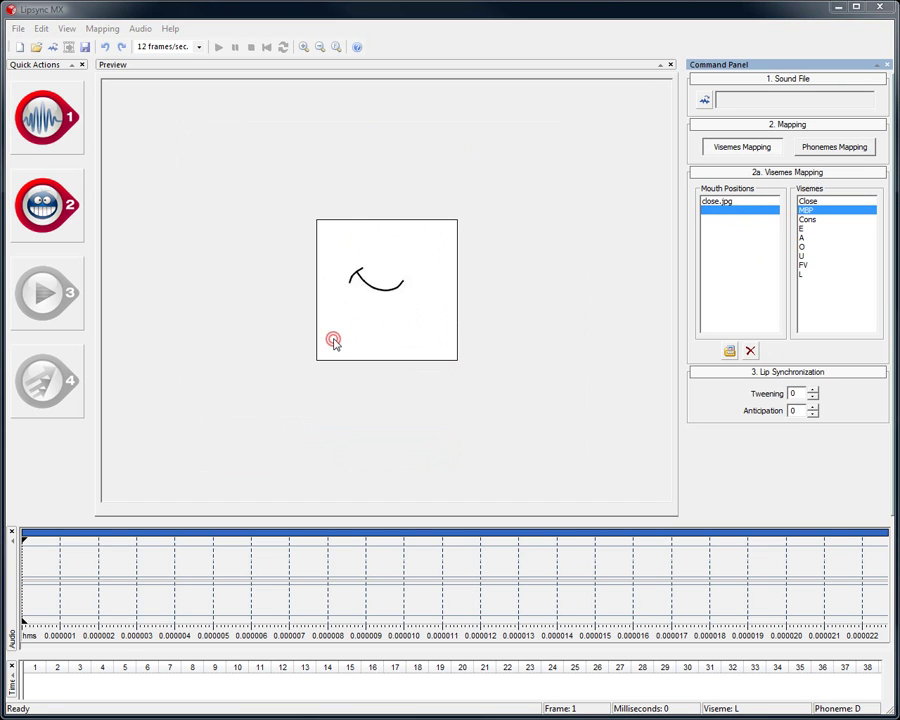
{"action": "double_click", "coordinate": [758, 221]}
{"action": "double_click", "coordinate": [414, 253]}
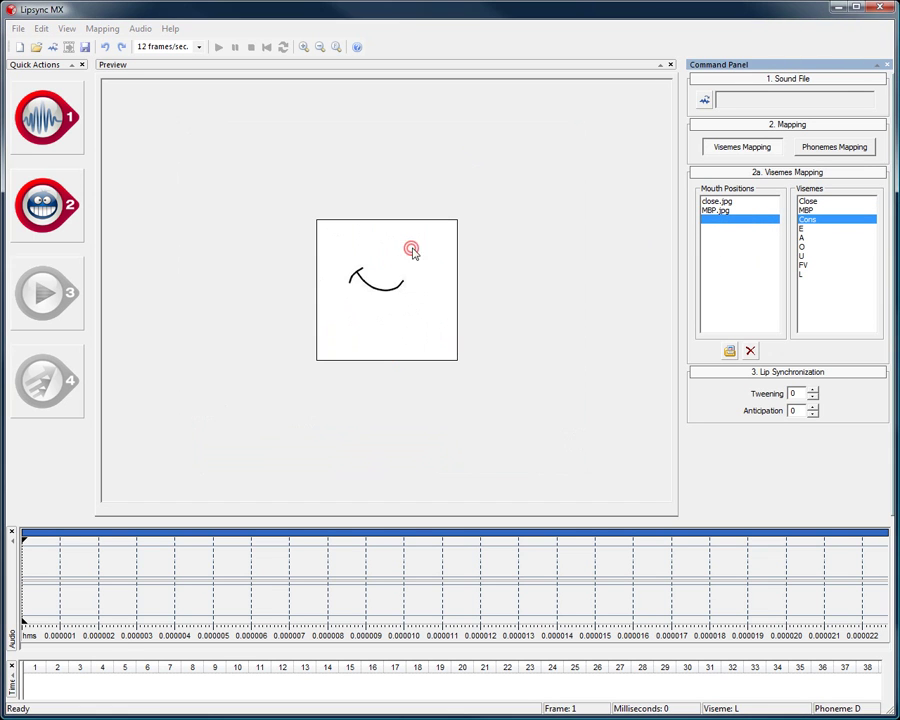
{"action": "double_click", "coordinate": [752, 229]}
{"action": "left_click", "coordinate": [471, 240]}
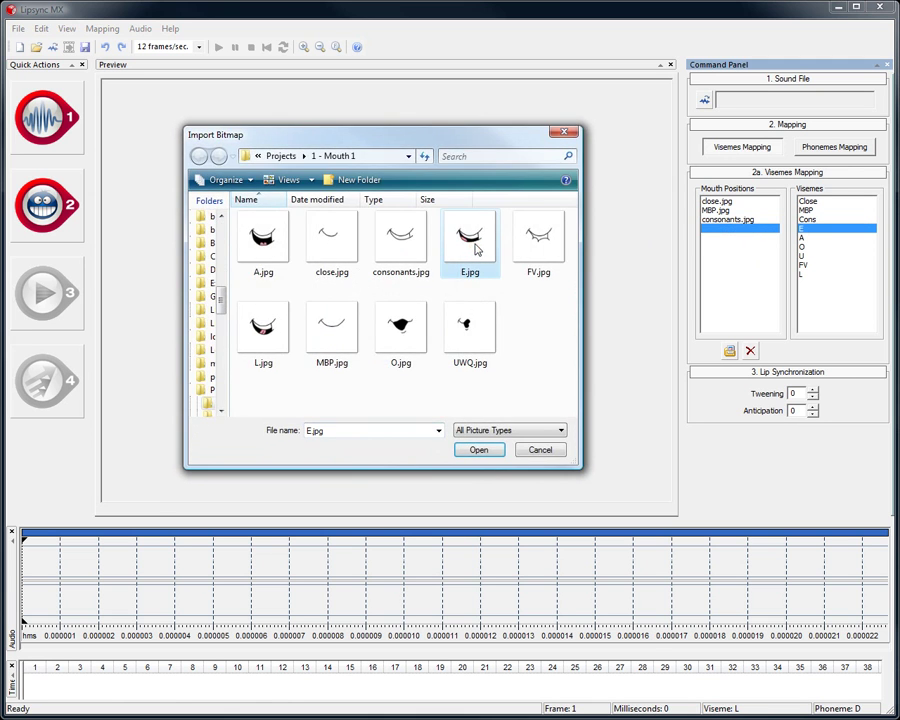
{"action": "double_click", "coordinate": [474, 246]}
- Import A.jpg, O.jpg and UWQ.jpg for the A, O and U visemes
{"action": "double_click", "coordinate": [716, 236]}
{"action": "left_click", "coordinate": [278, 246]}
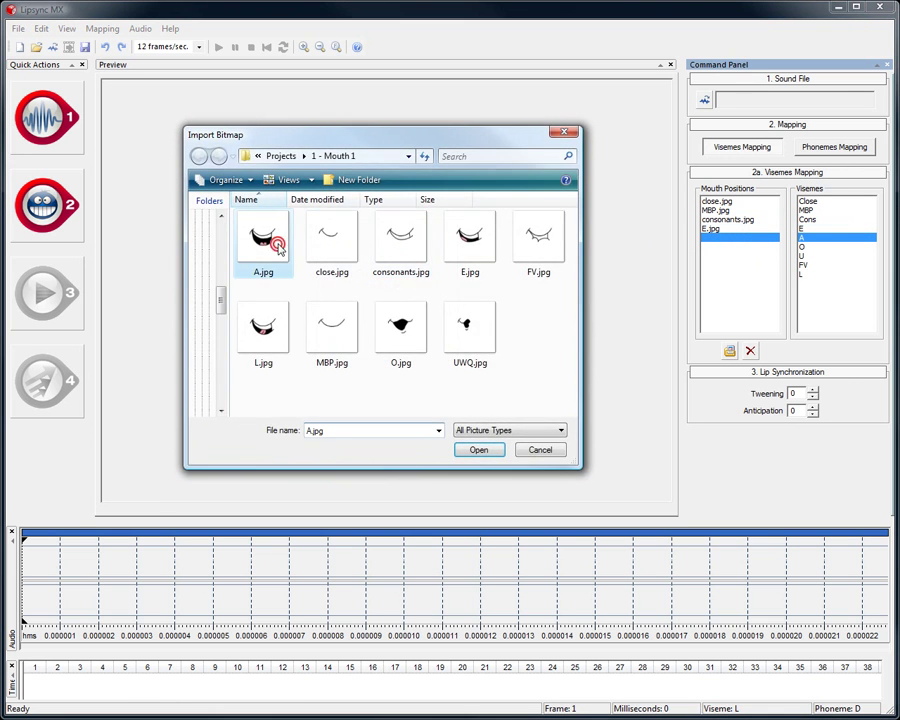
{"action": "double_click", "coordinate": [278, 246]}
{"action": "double_click", "coordinate": [758, 245]}
{"action": "left_click", "coordinate": [398, 333]}
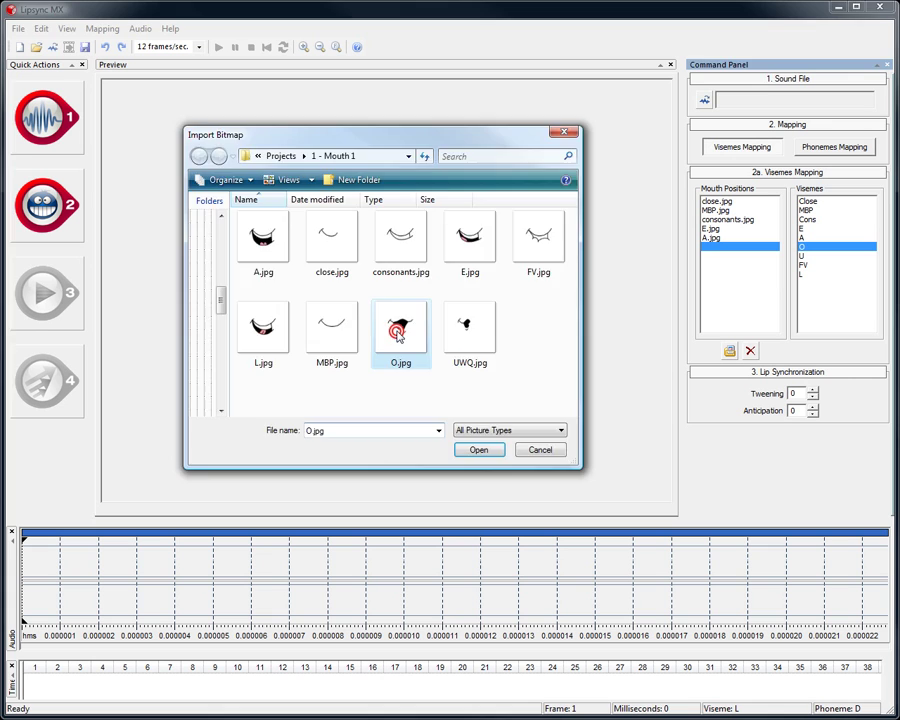
{"action": "double_click", "coordinate": [398, 333]}
{"action": "double_click", "coordinate": [755, 255]}
{"action": "left_click", "coordinate": [490, 346]}
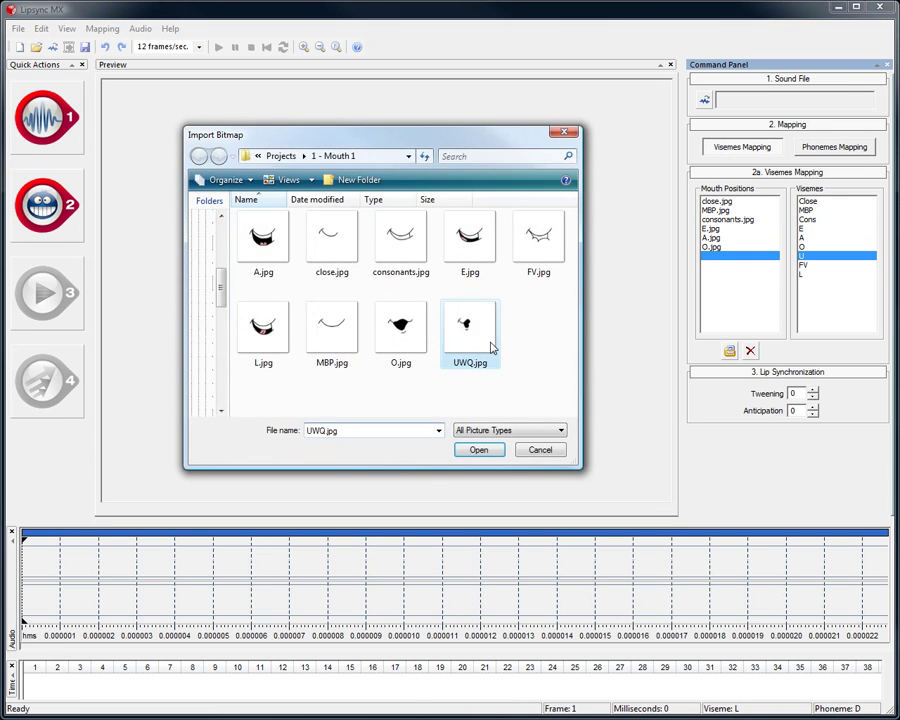
{"action": "double_click", "coordinate": [490, 346]}
- Import FV.jpg and L.jpg for the FV and L visemes
{"action": "double_click", "coordinate": [748, 264]}
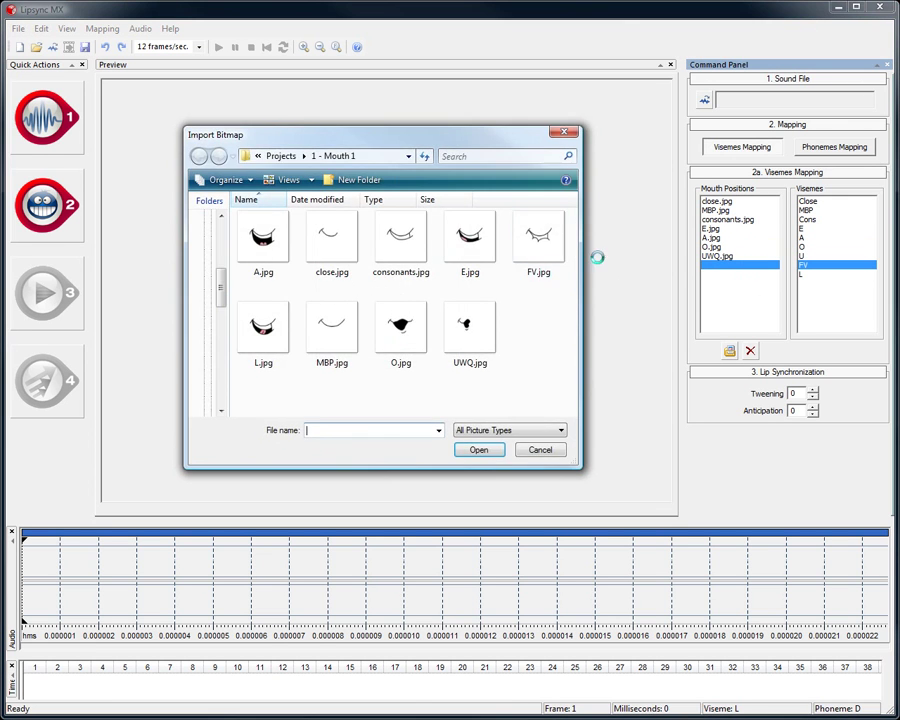
{"action": "left_click", "coordinate": [535, 240]}
{"action": "double_click", "coordinate": [535, 240]}
{"action": "double_click", "coordinate": [705, 273]}
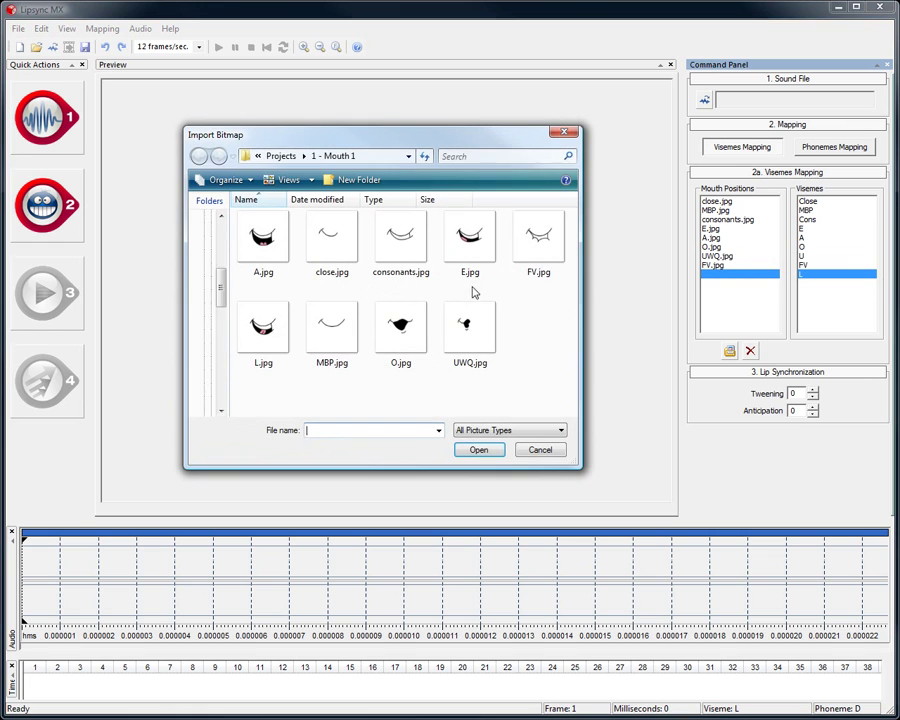
{"action": "left_click", "coordinate": [258, 327]}
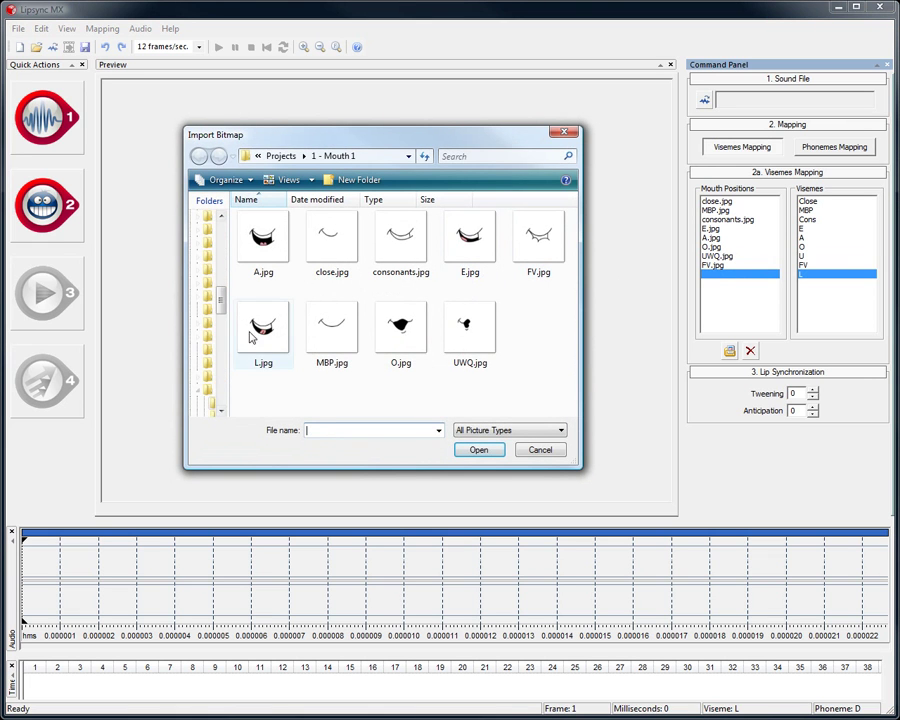
{"action": "left_click", "coordinate": [480, 451]}
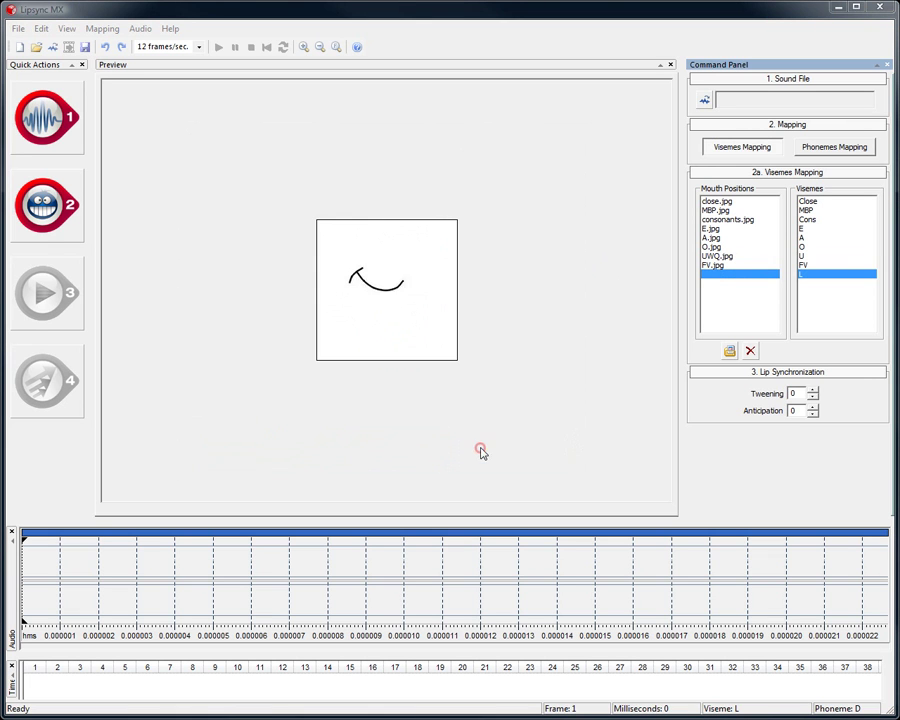
- Preview several imported mouth images, starting with the Close and A mouths
{"action": "left_click", "coordinate": [725, 202]}
{"action": "left_click", "coordinate": [727, 237]}
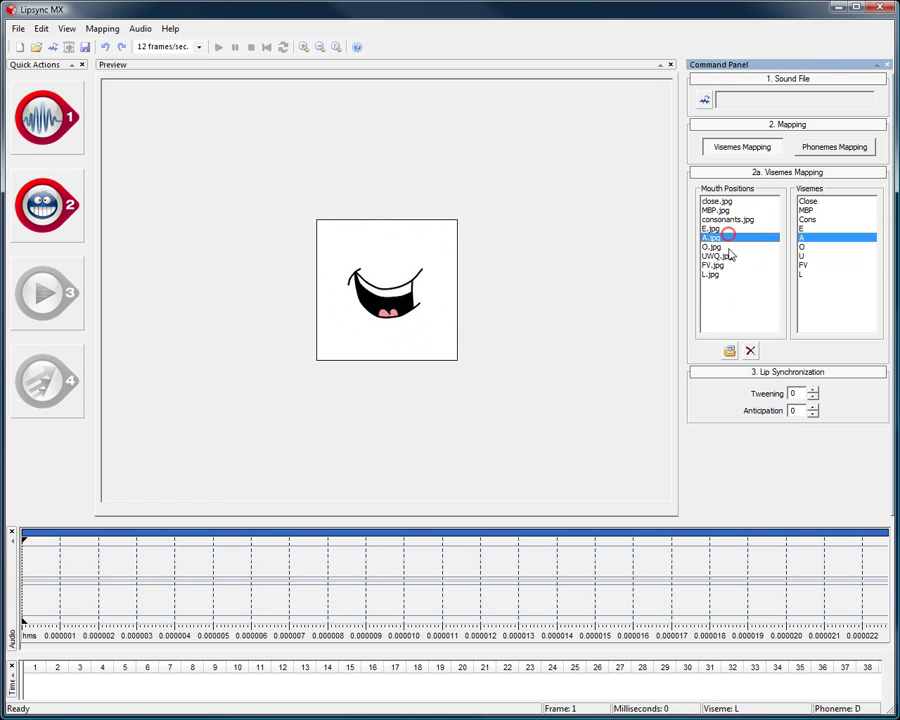
{"action": "left_click", "coordinate": [730, 255]}
{"action": "left_click", "coordinate": [726, 264]}
{"action": "left_click", "coordinate": [727, 273]}
- Reset the preview to the closed mouth and load man_english.mp3 as the sound file
{"action": "left_click", "coordinate": [729, 202]}
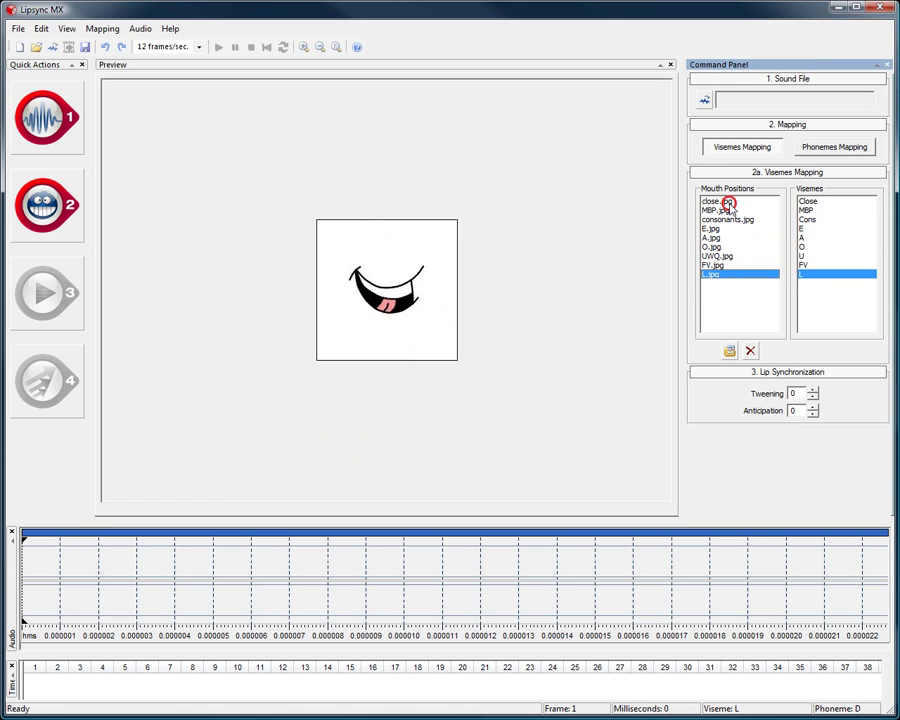
{"action": "left_click", "coordinate": [704, 101]}
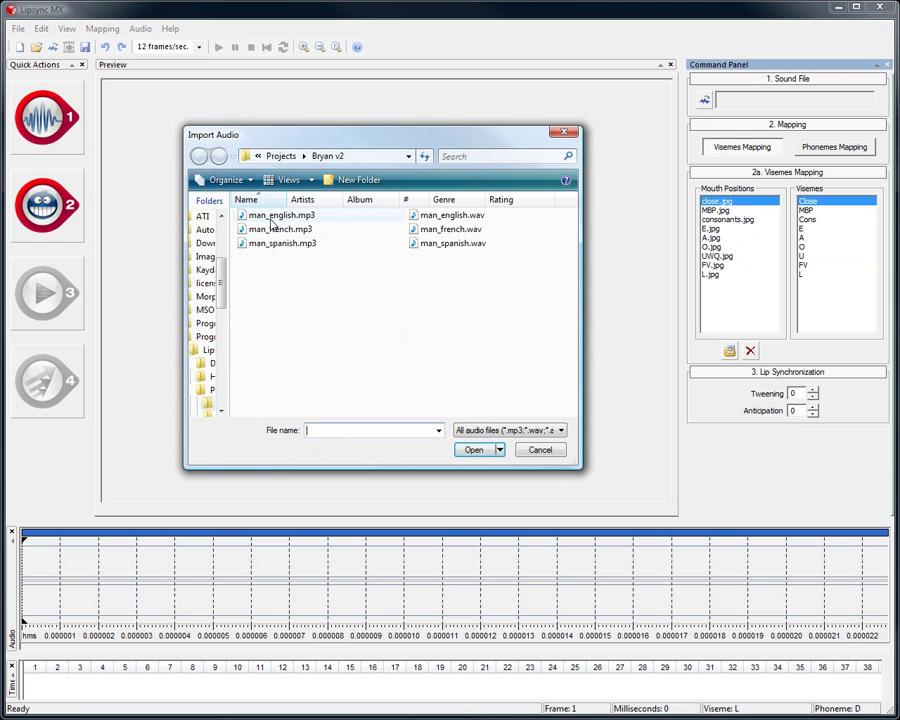
{"action": "left_click", "coordinate": [273, 216]}
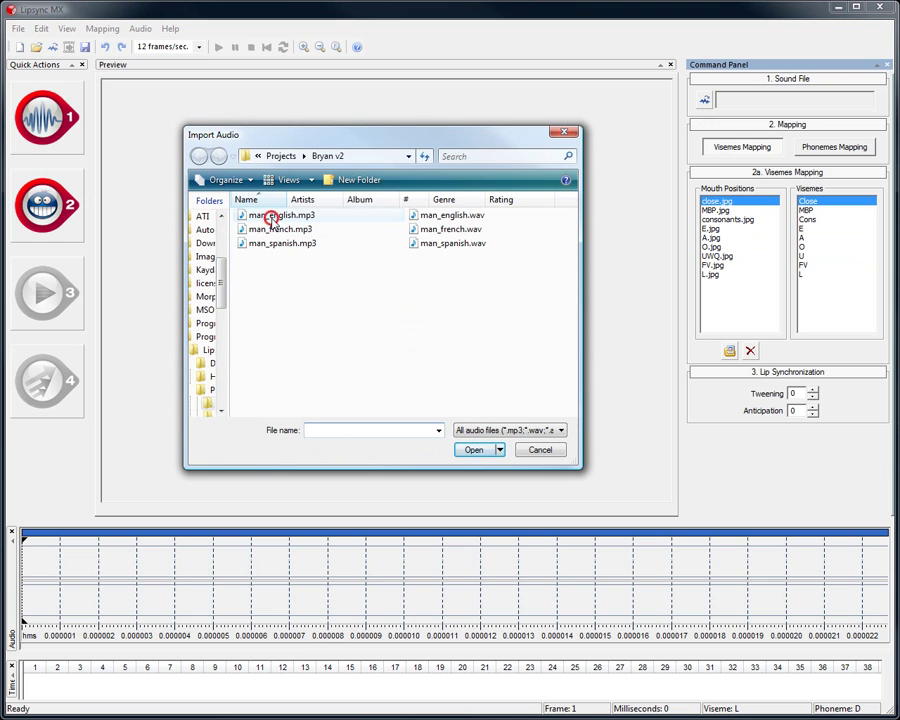
{"action": "left_click", "coordinate": [492, 428]}
{"action": "left_click", "coordinate": [390, 457]}
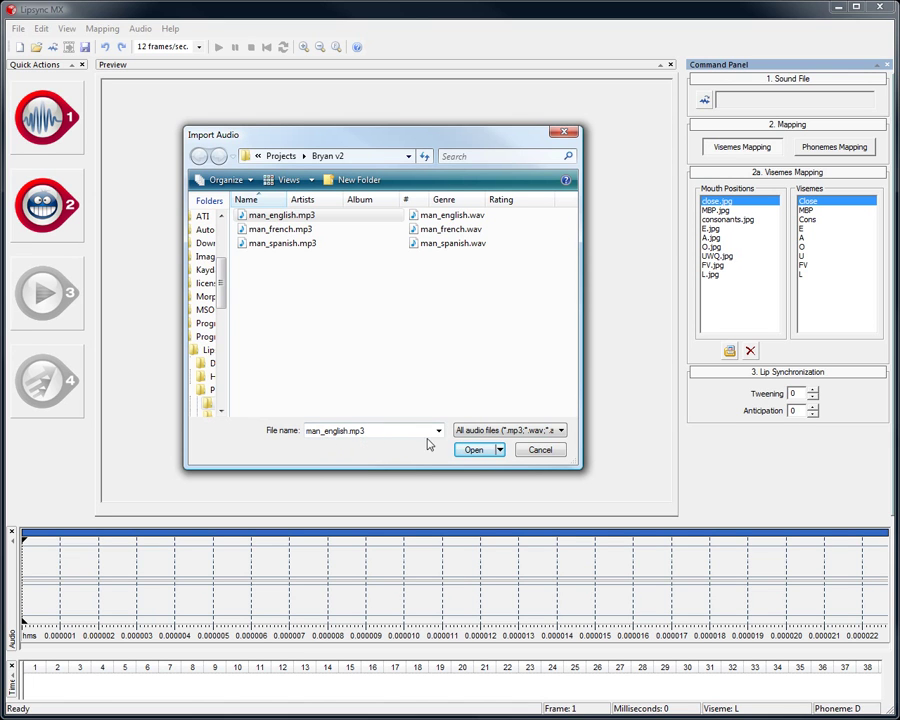
{"action": "left_click", "coordinate": [472, 452]}
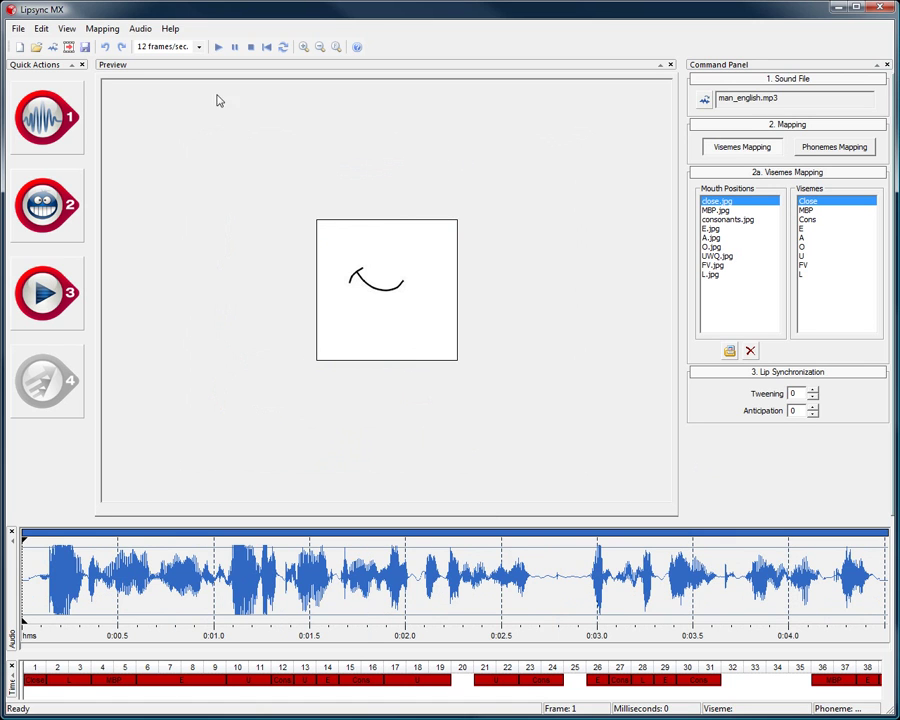
{"action": "left_click", "coordinate": [218, 47]}
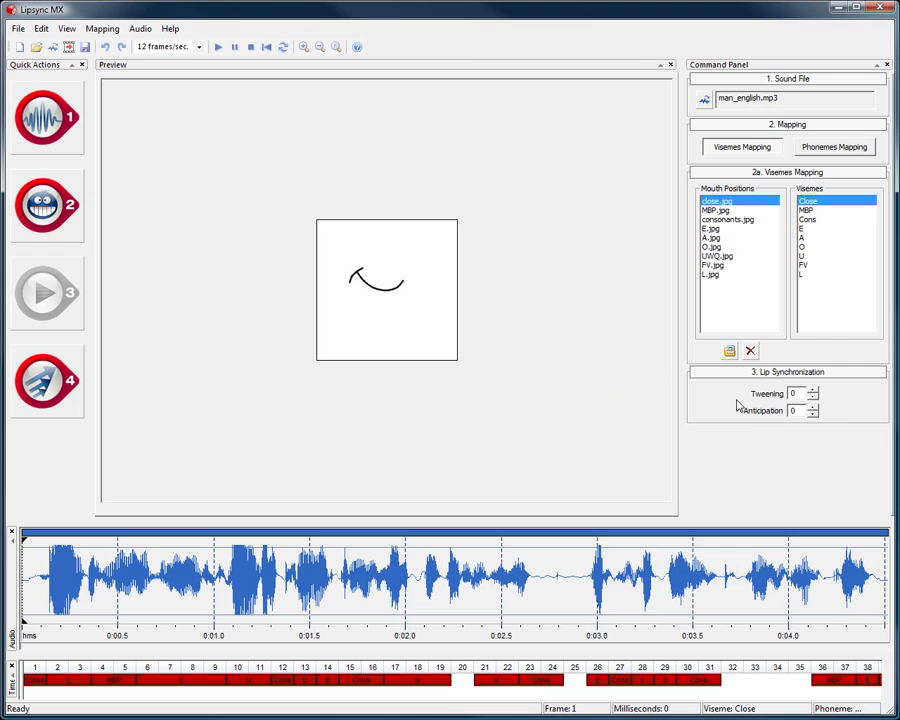
- Raise Lip Synchronization anticipation to 2 and tweening to 1
{"action": "left_click", "coordinate": [812, 407]}
{"action": "left_click", "coordinate": [812, 407]}
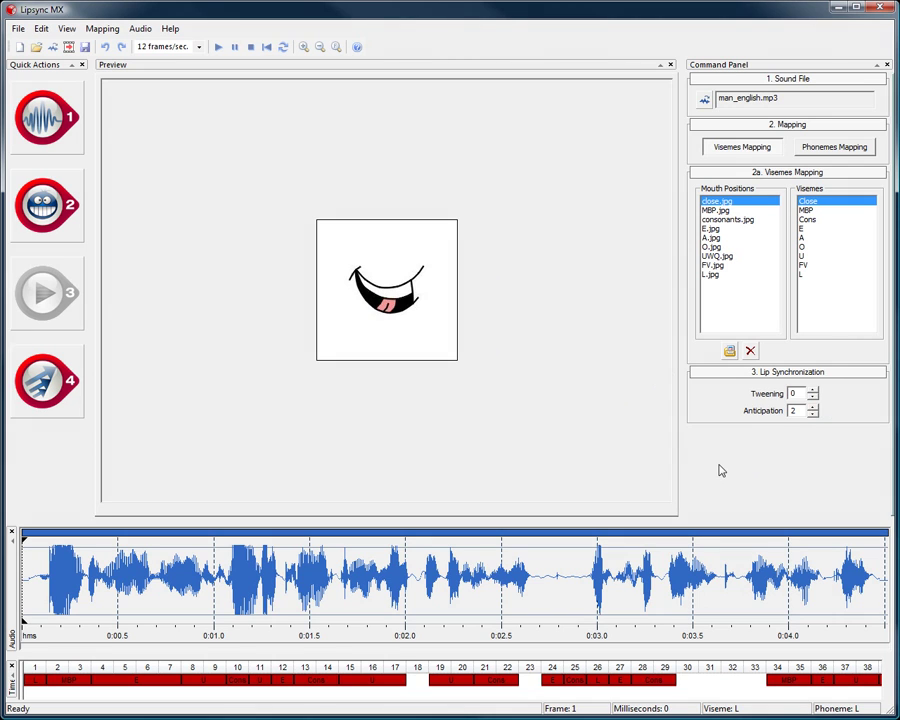
{"action": "left_click", "coordinate": [812, 390]}
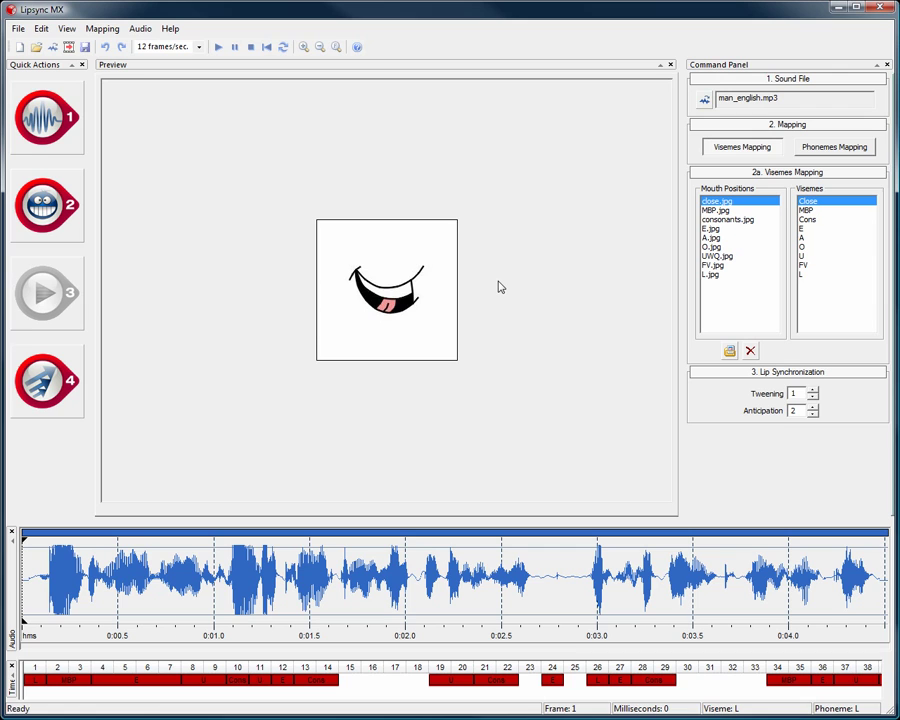
{"action": "left_click", "coordinate": [198, 47]}
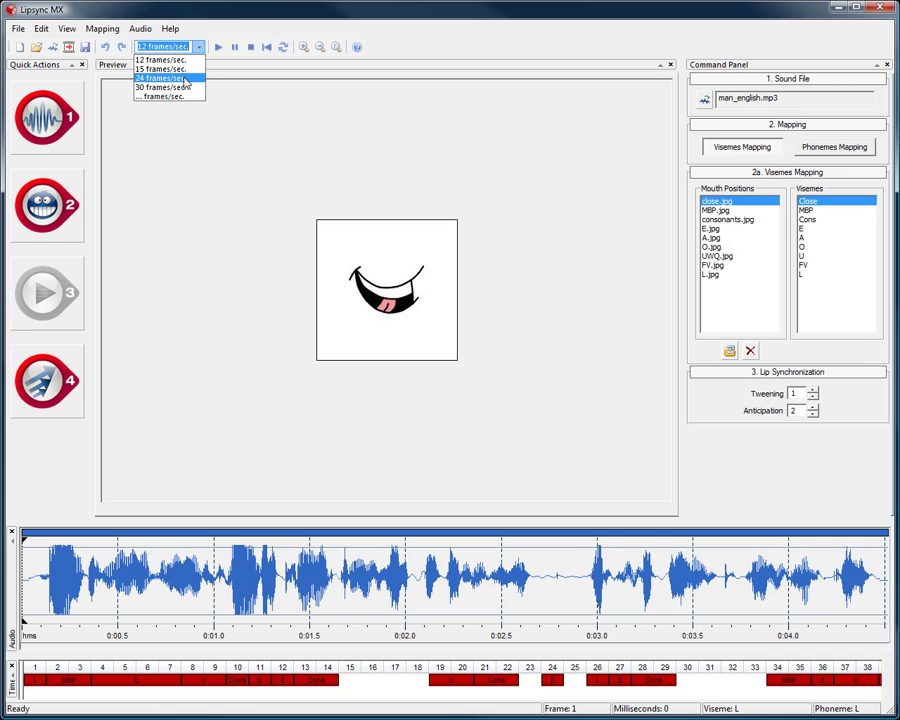
- Switch the frame rate to 24 frames/sec. and play back the animation
{"action": "left_click", "coordinate": [185, 79]}
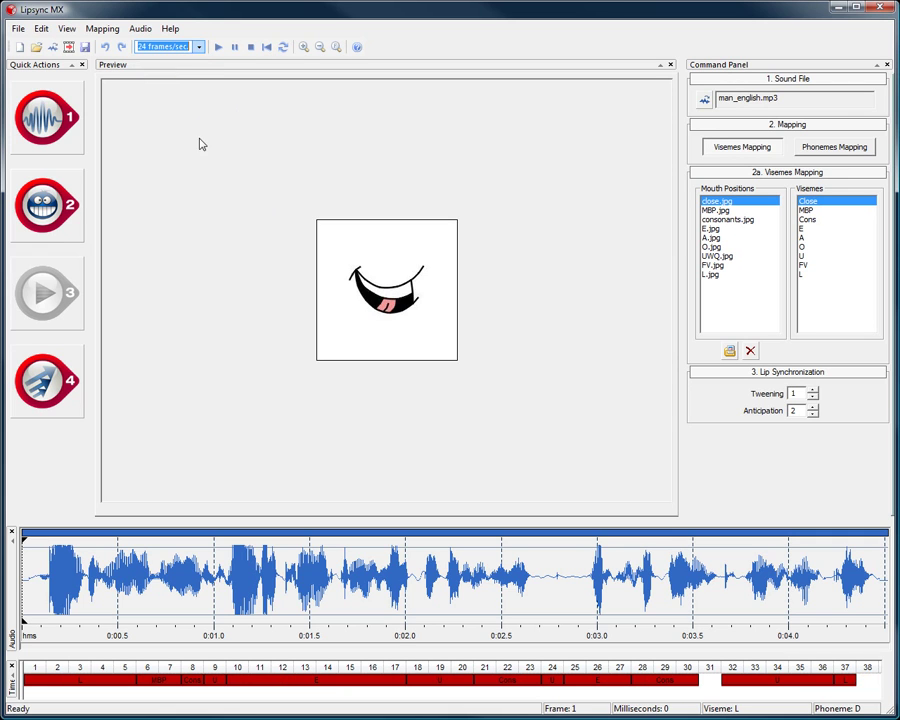
{"action": "left_click", "coordinate": [198, 141]}
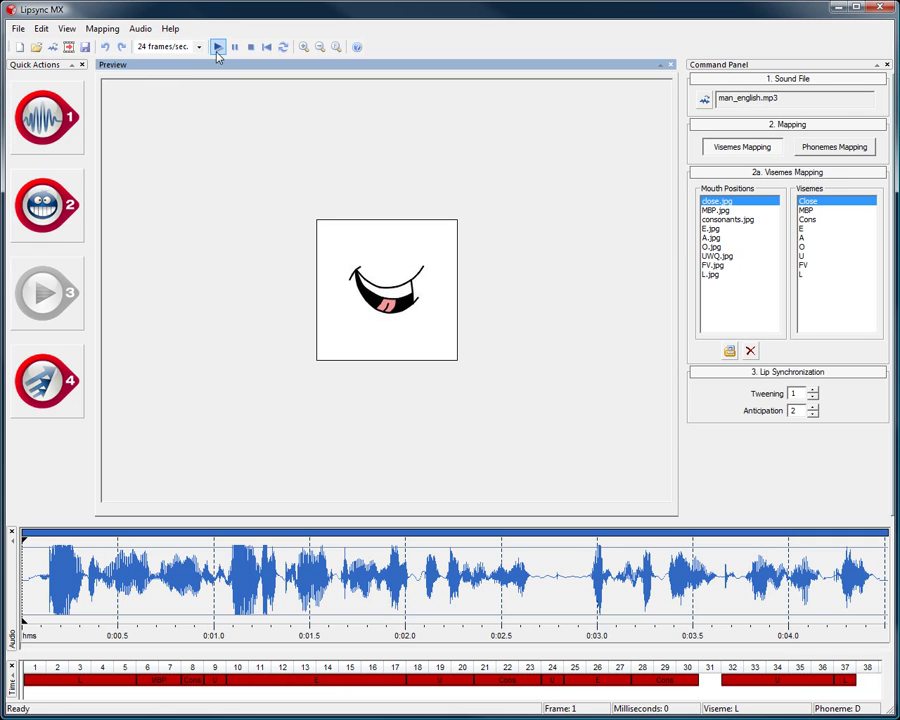
{"action": "left_click", "coordinate": [219, 46]}
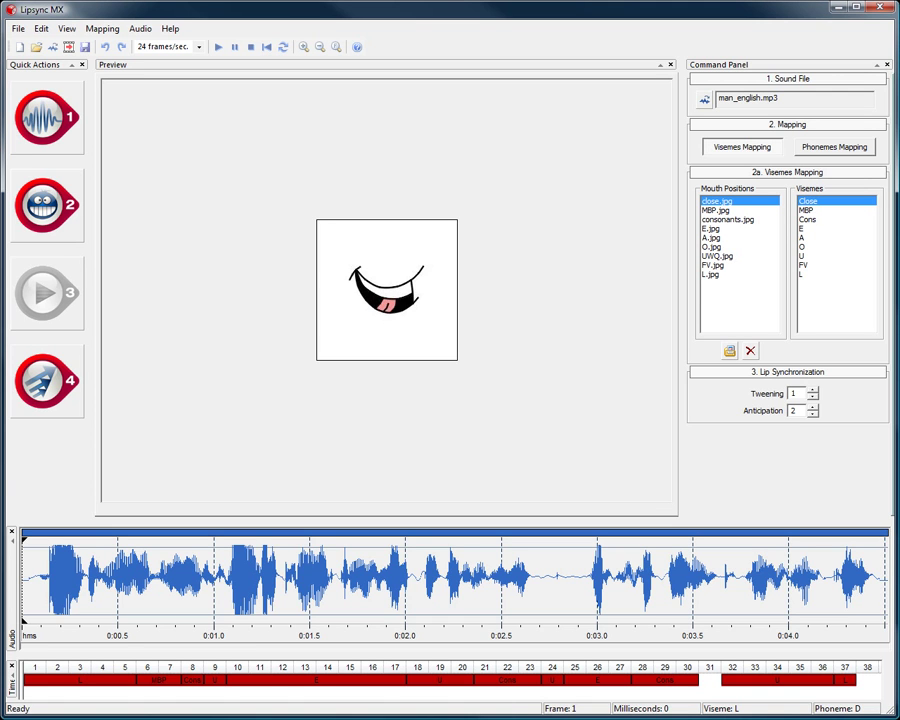
- Open File > Publish and review the Save as type formats: SWF, AVI and images
{"action": "left_click", "coordinate": [18, 28]}
{"action": "left_click", "coordinate": [24, 155]}
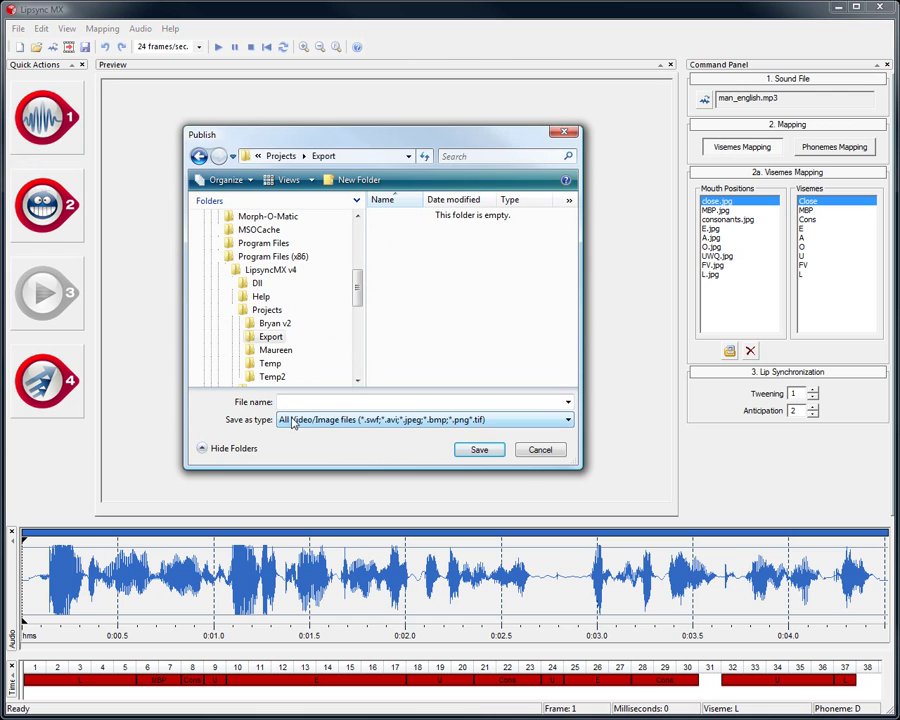
{"action": "left_click", "coordinate": [410, 420]}
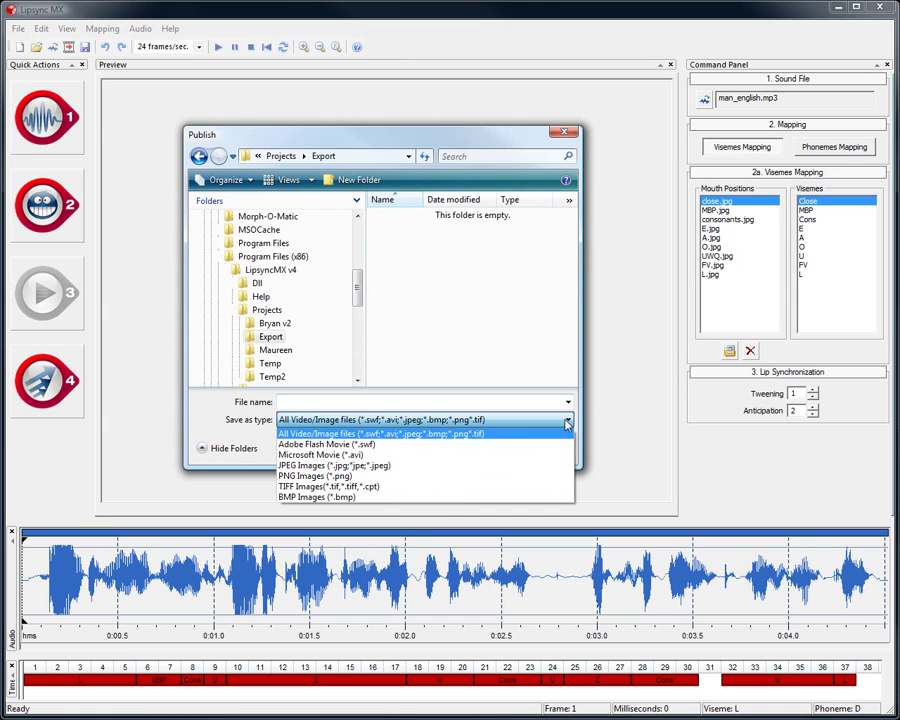
{"action": "left_click", "coordinate": [612, 410]}
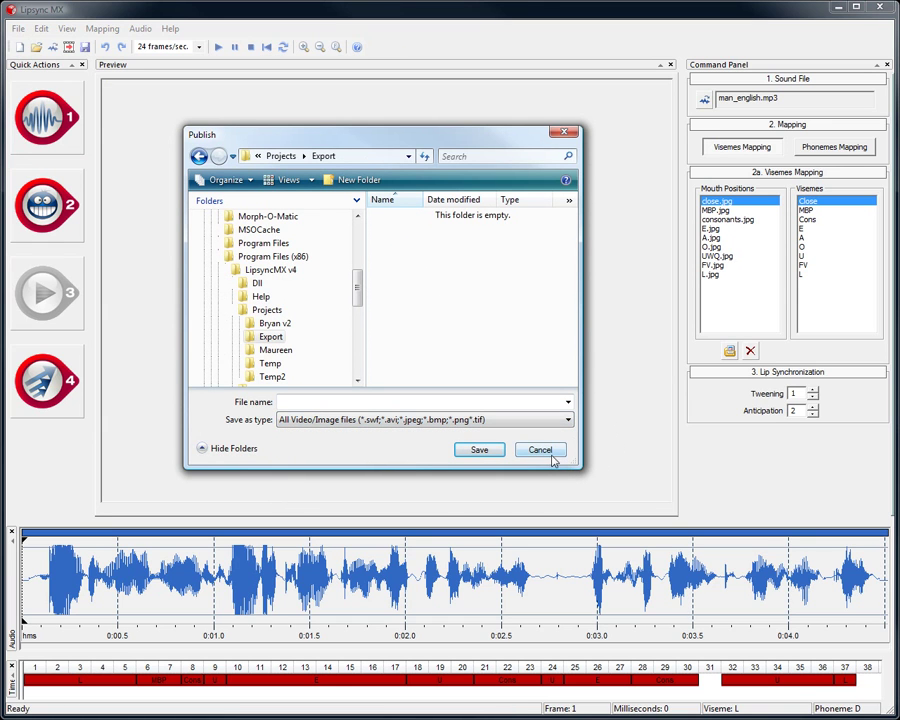